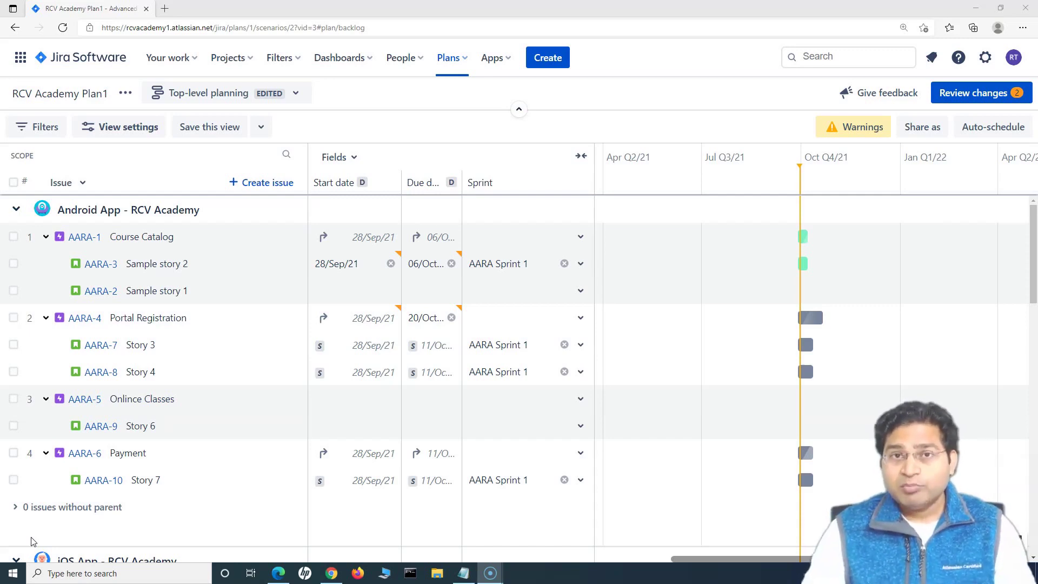
# - Open the plan's Scenarios settings and enable scenarios
pyautogui.click(29, 536)
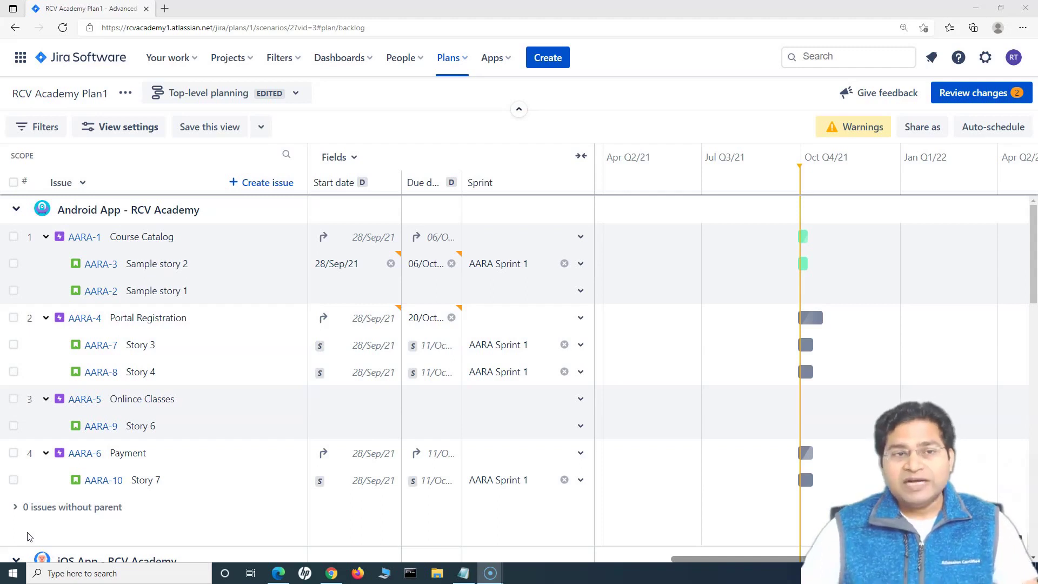
pyautogui.click(125, 95)
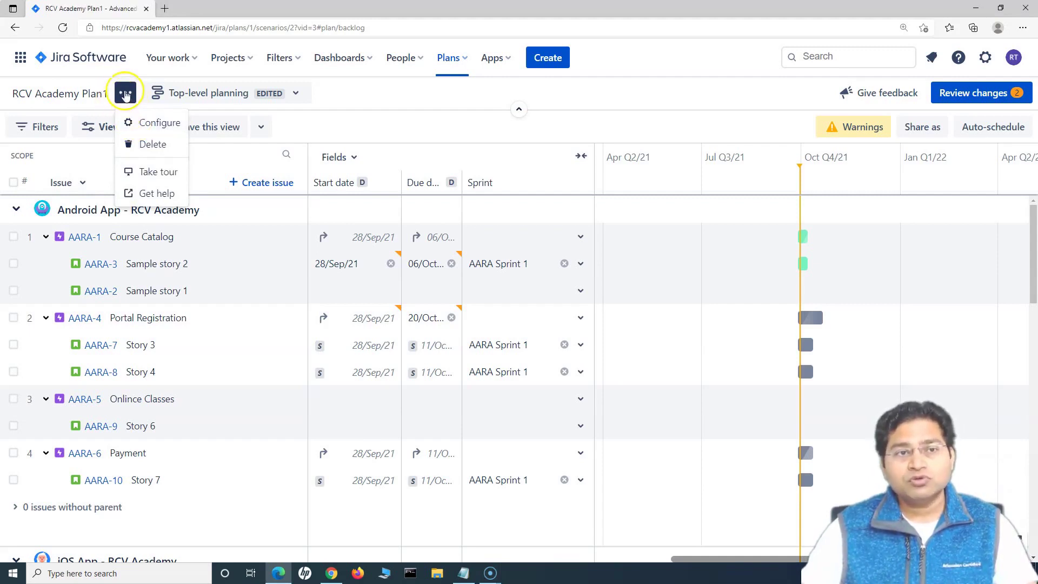
pyautogui.click(150, 122)
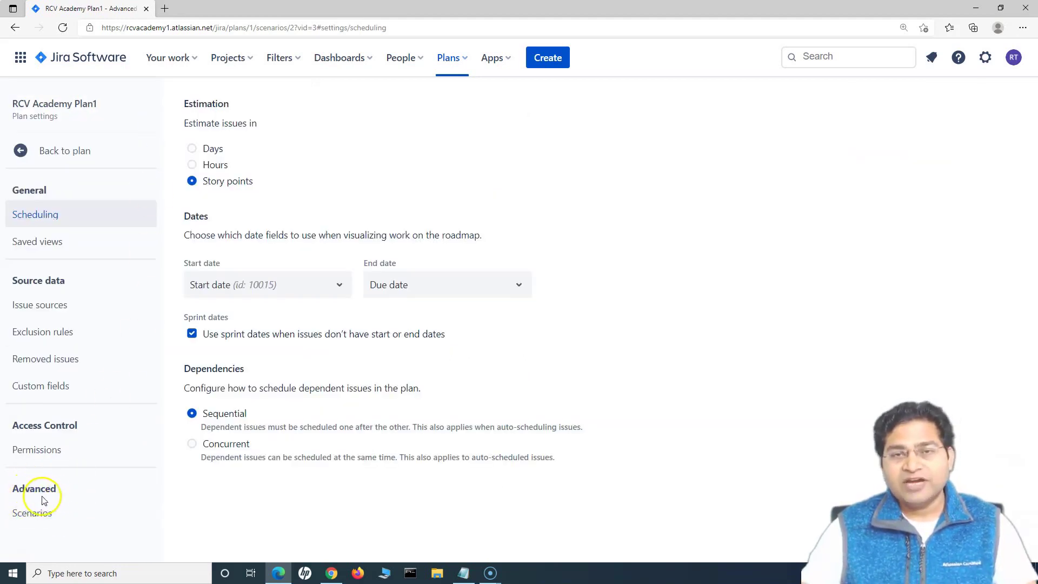
pyautogui.click(46, 516)
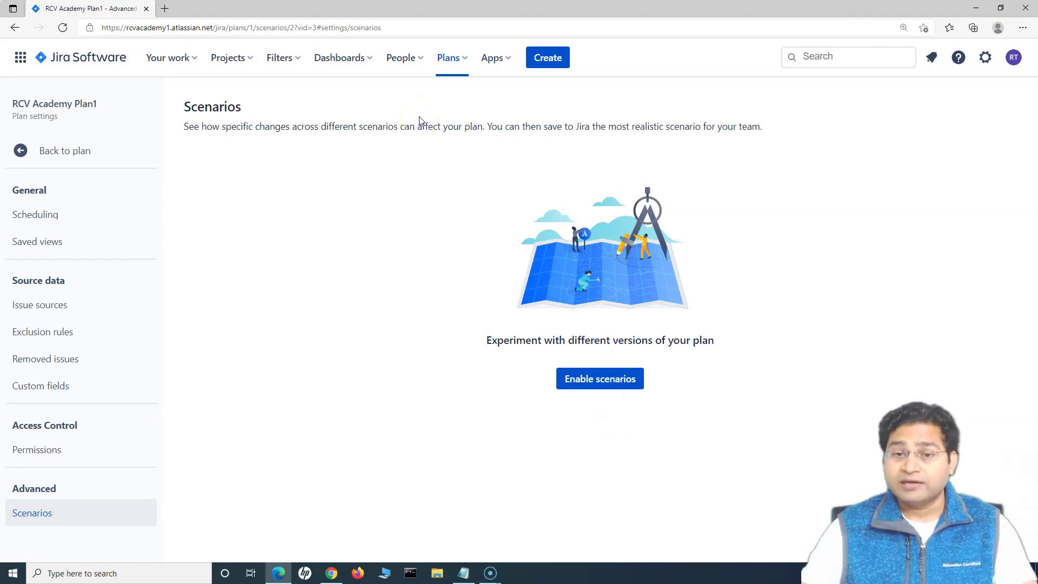
pyautogui.click(598, 380)
# - Create the first scenario with the title 'Initial scenario' and red colour
pyautogui.click(418, 181)
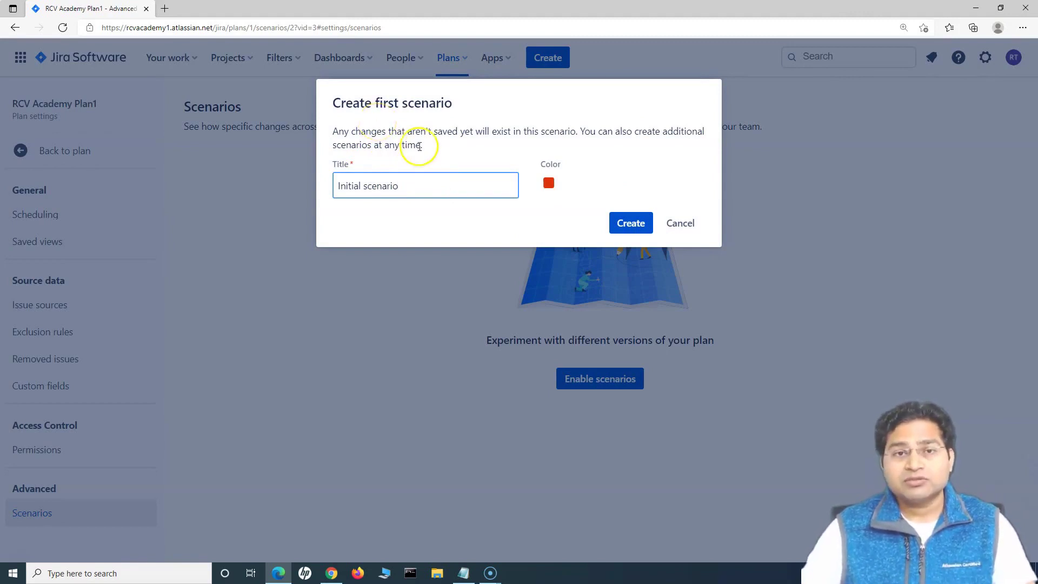
pyautogui.moveTo(409, 132); pyautogui.dragTo(424, 143)
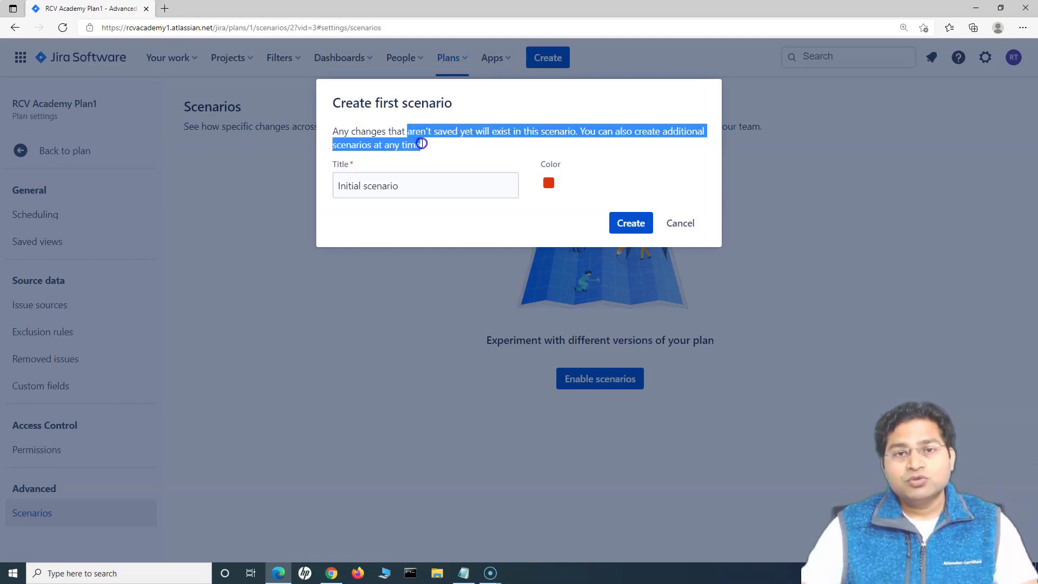
pyautogui.click(422, 142)
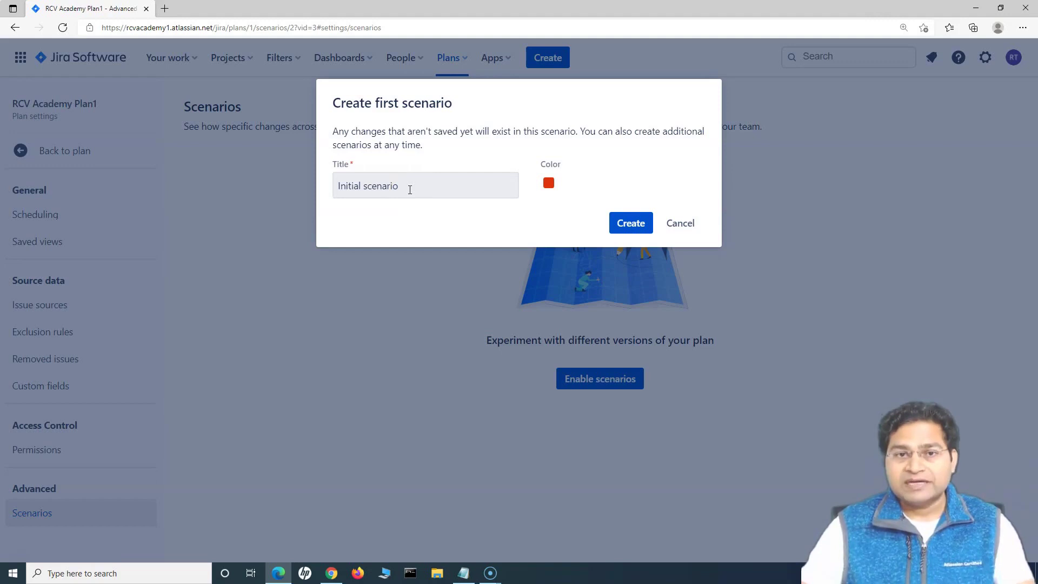
pyautogui.moveTo(409, 185); pyautogui.dragTo(328, 191)
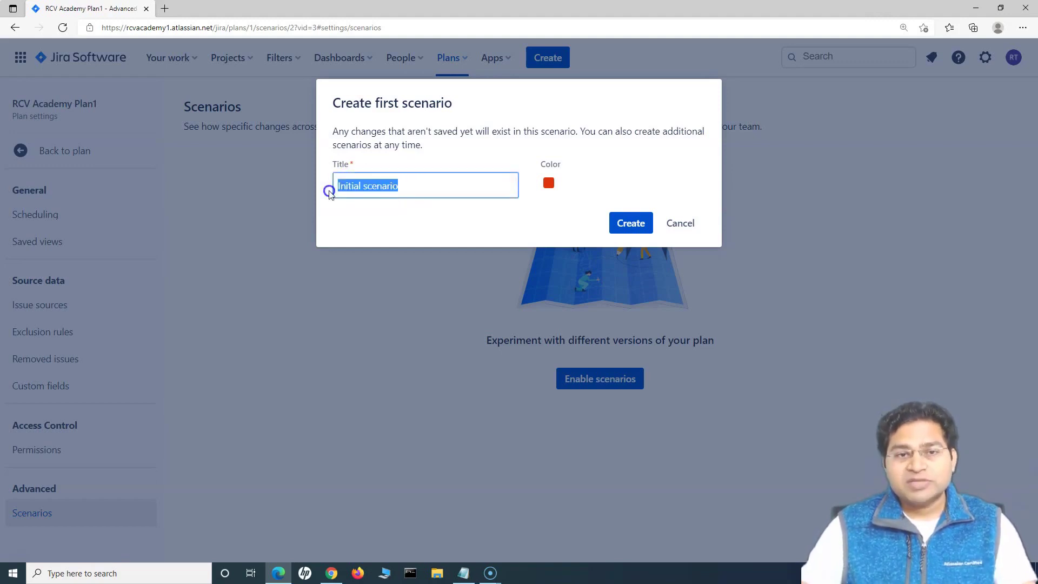
pyautogui.click(378, 206)
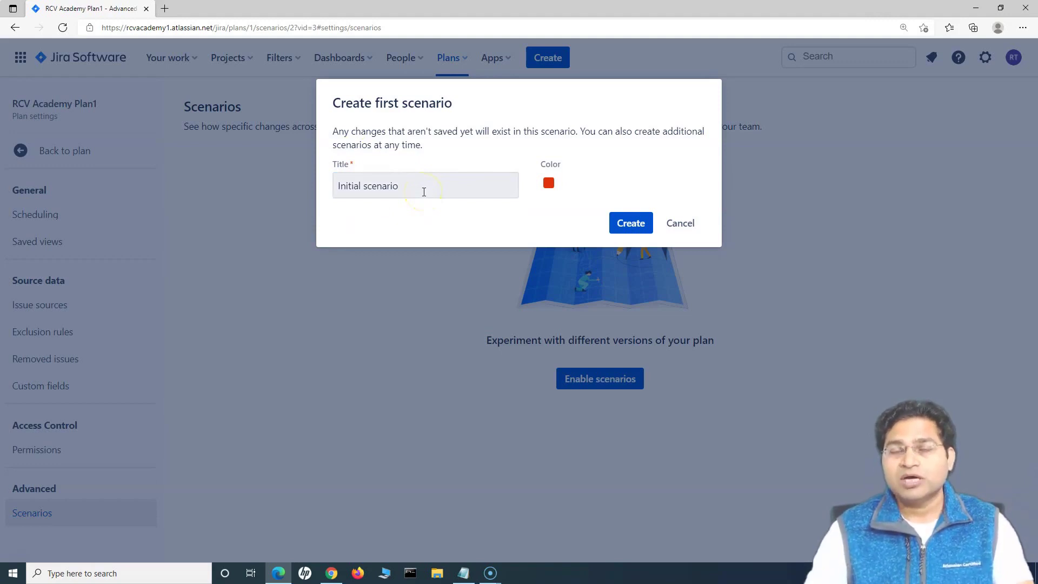
pyautogui.click(549, 182)
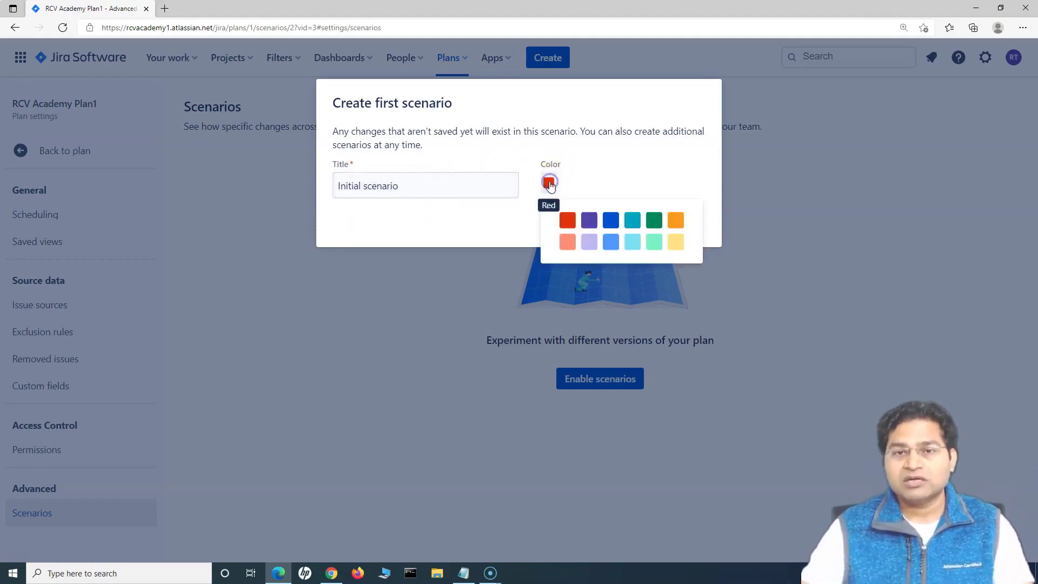
pyautogui.click(604, 180)
pyautogui.click(631, 223)
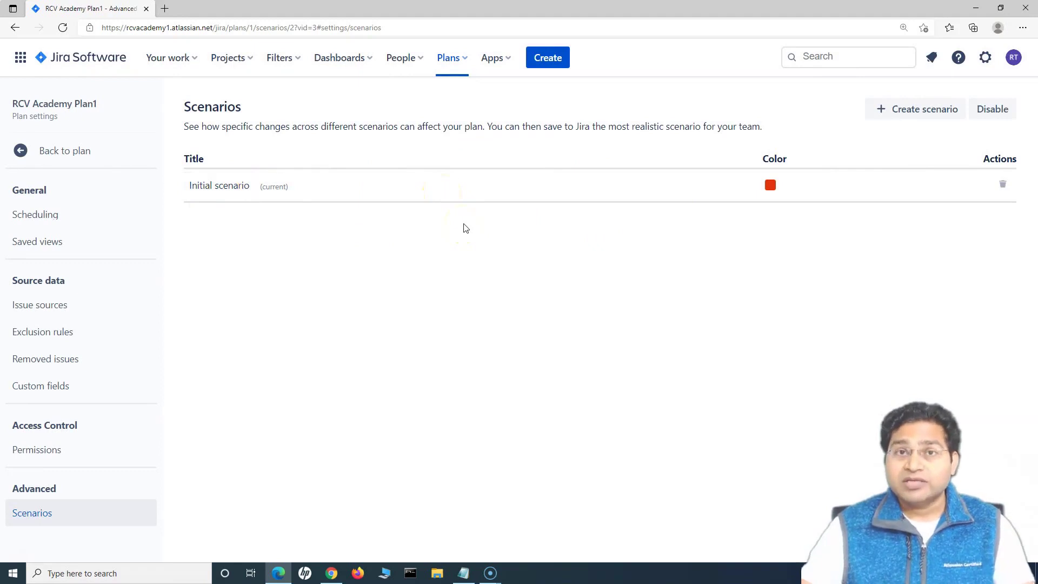
# - Create a new scenario titled 'Best case', copied from Initial scenario
pyautogui.click(925, 114)
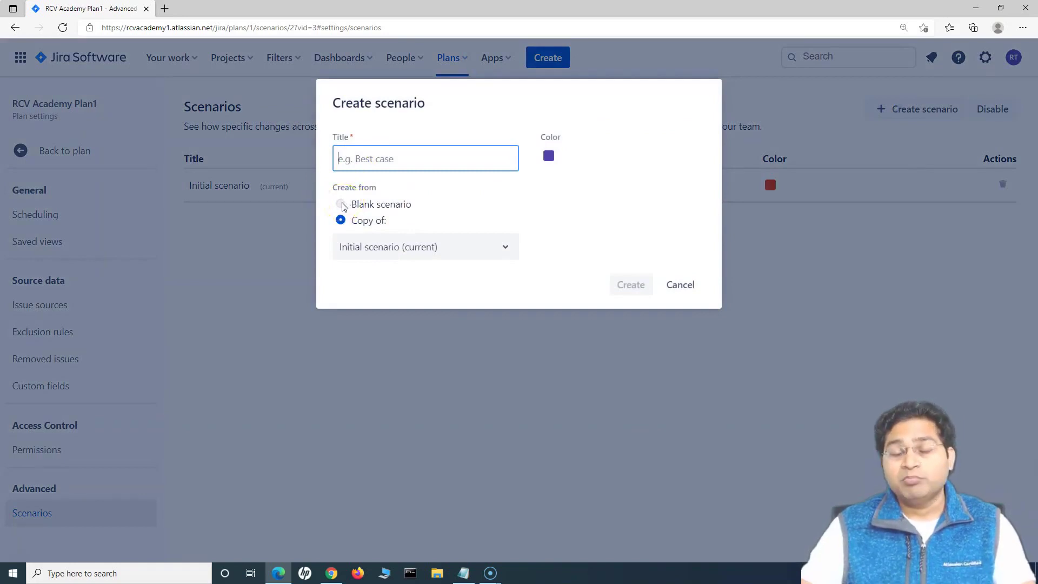
pyautogui.click(401, 247)
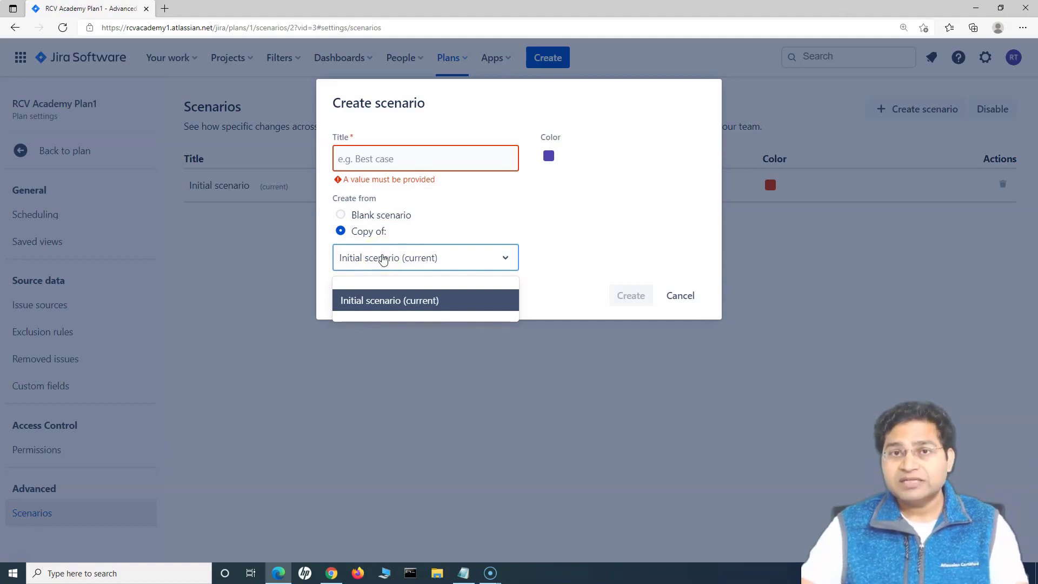
pyautogui.click(359, 157)
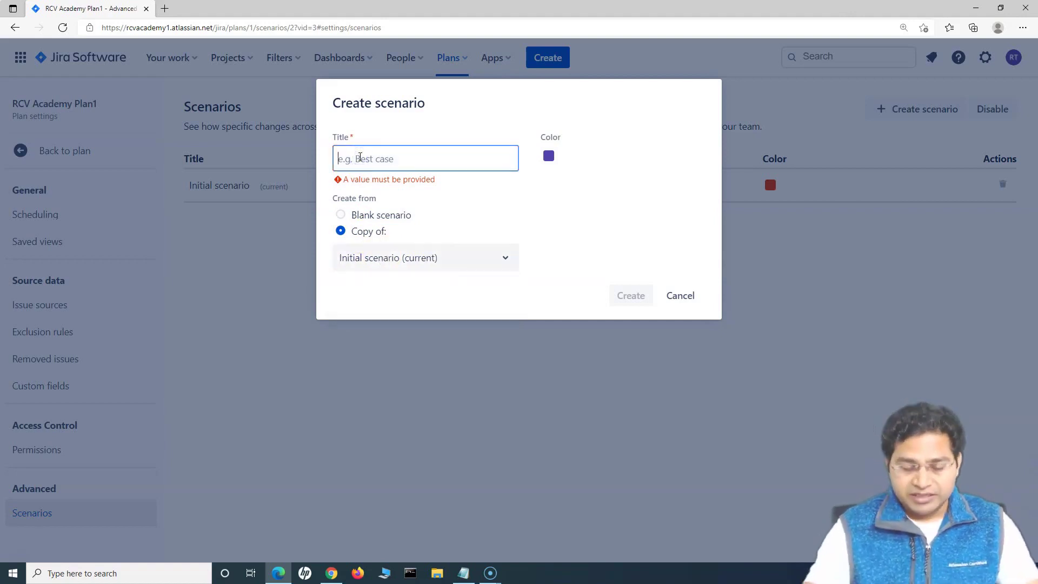
pyautogui.write('Best case')
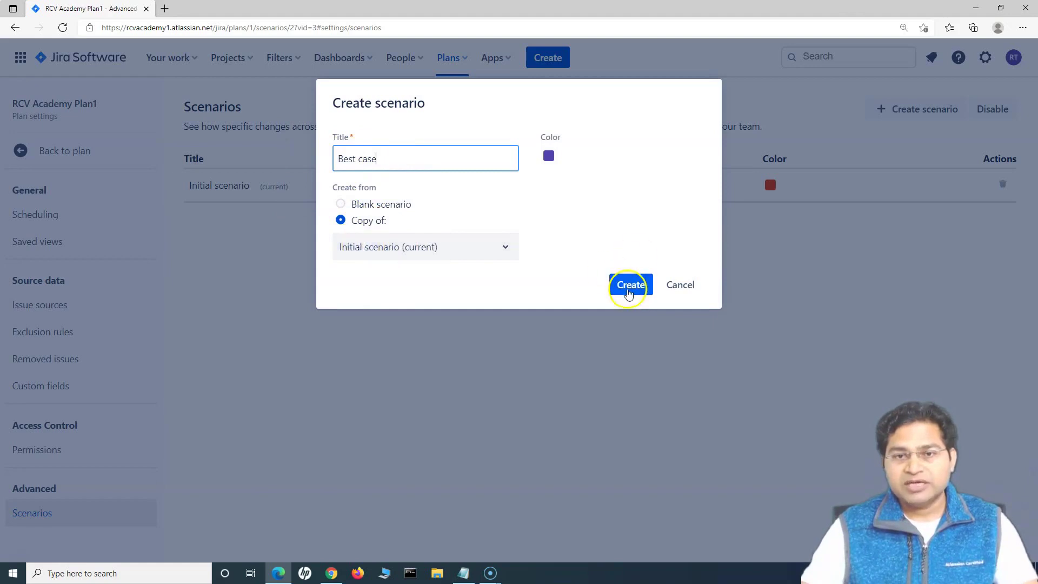
pyautogui.click(630, 285)
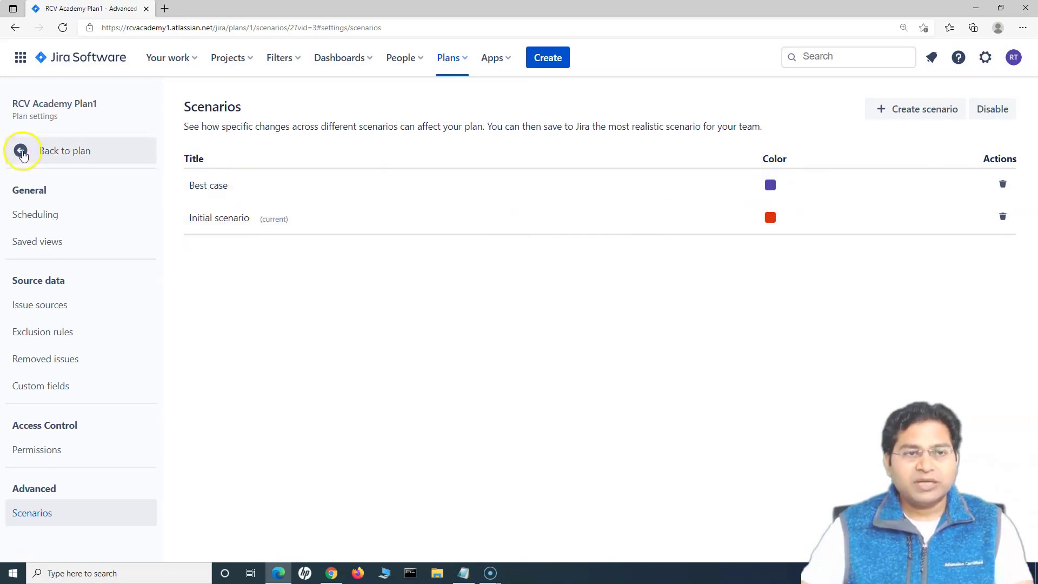
# - Go back to the RCV Academy Plan1 roadmap and switch to the Best case scenario
pyautogui.click(22, 154)
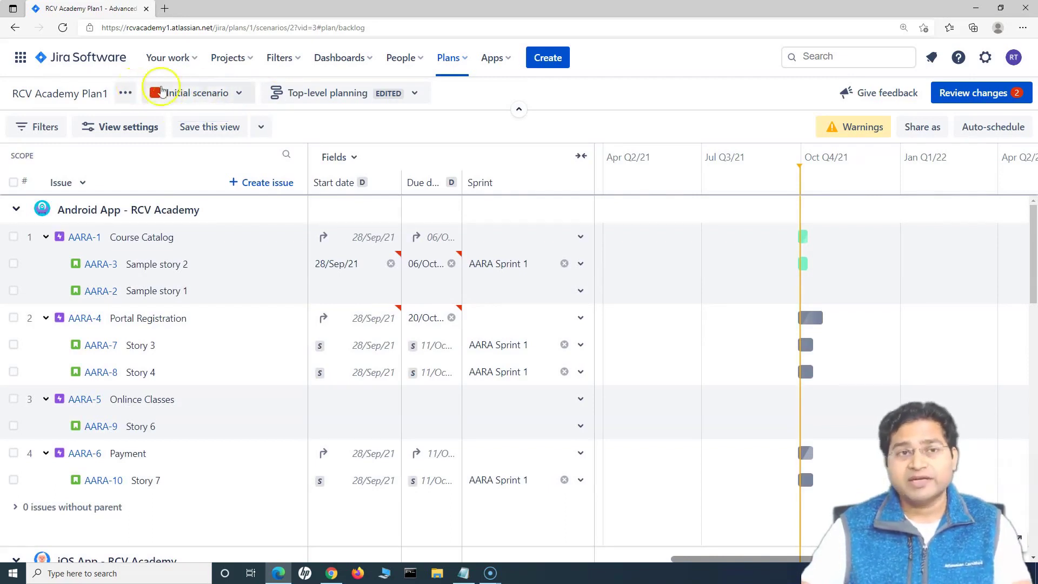
pyautogui.click(238, 93)
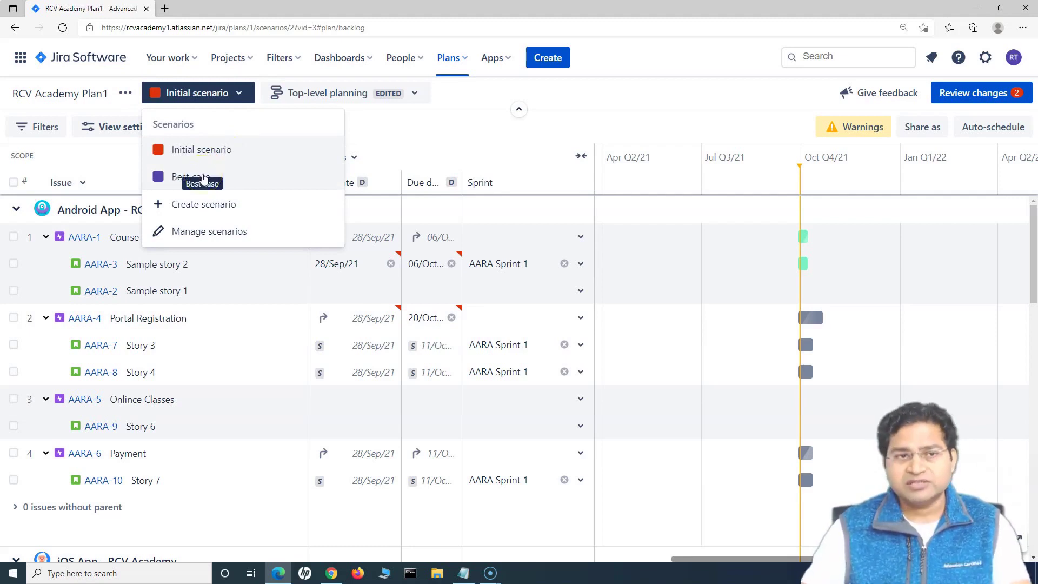
pyautogui.click(223, 176)
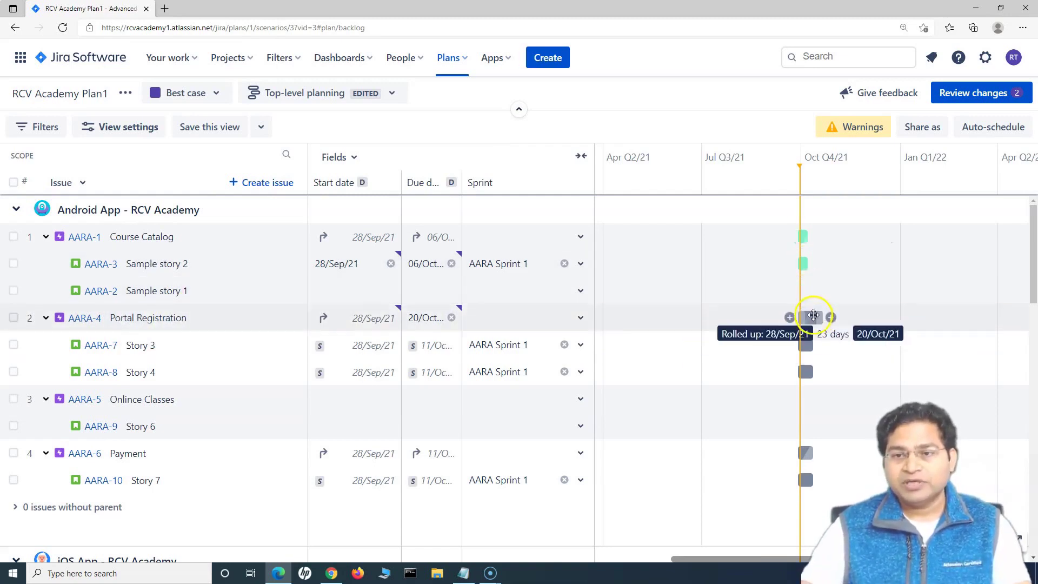
# - End Portal Registration around 10/Oct/21; put Story 6 and Sample story 1 in RBCM Sprint 2
pyautogui.moveTo(813, 315); pyautogui.dragTo(804, 315)
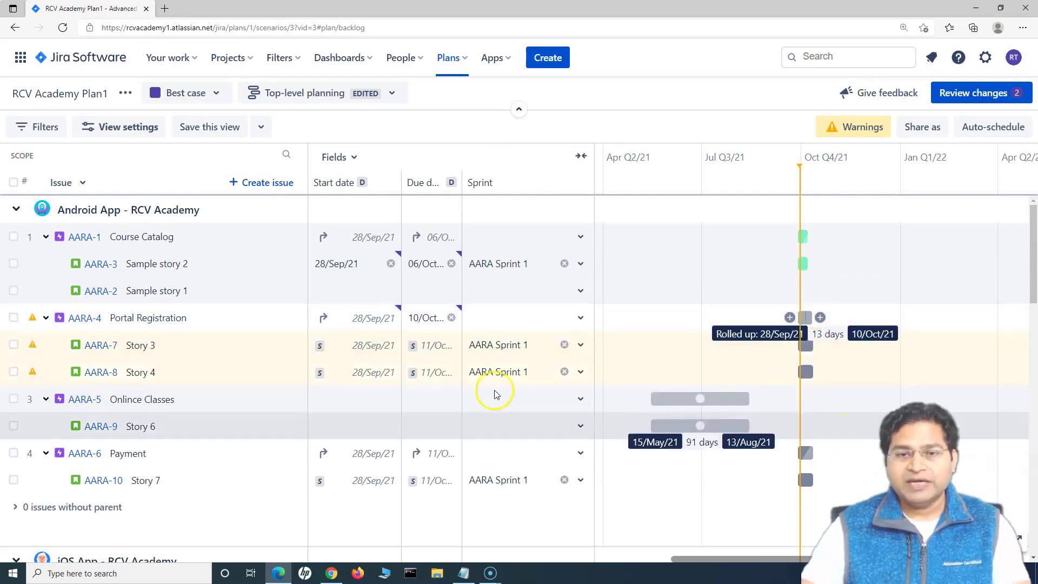
pyautogui.click(580, 427)
pyautogui.click(550, 505)
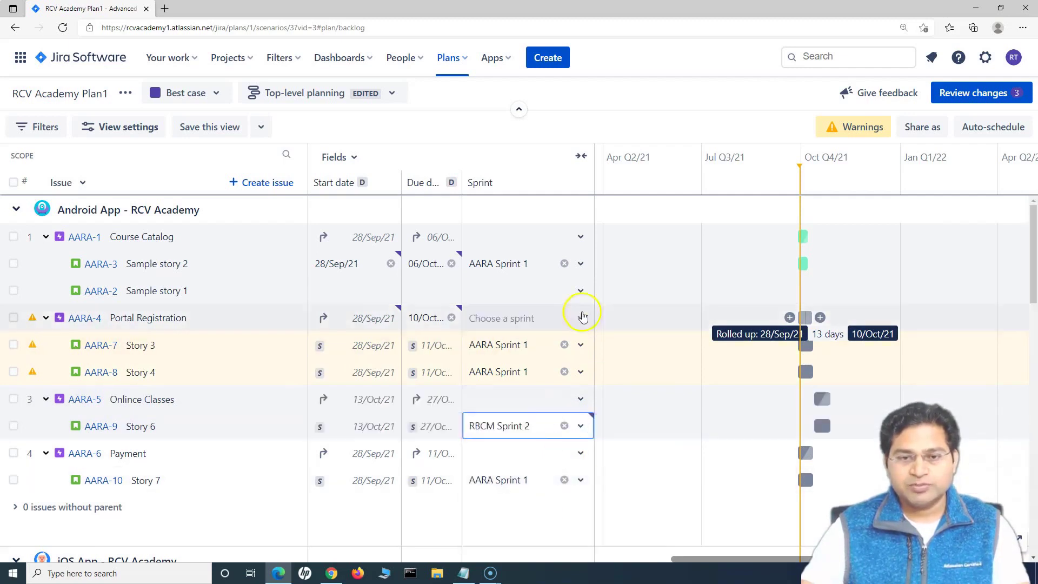
pyautogui.click(581, 291)
pyautogui.click(549, 370)
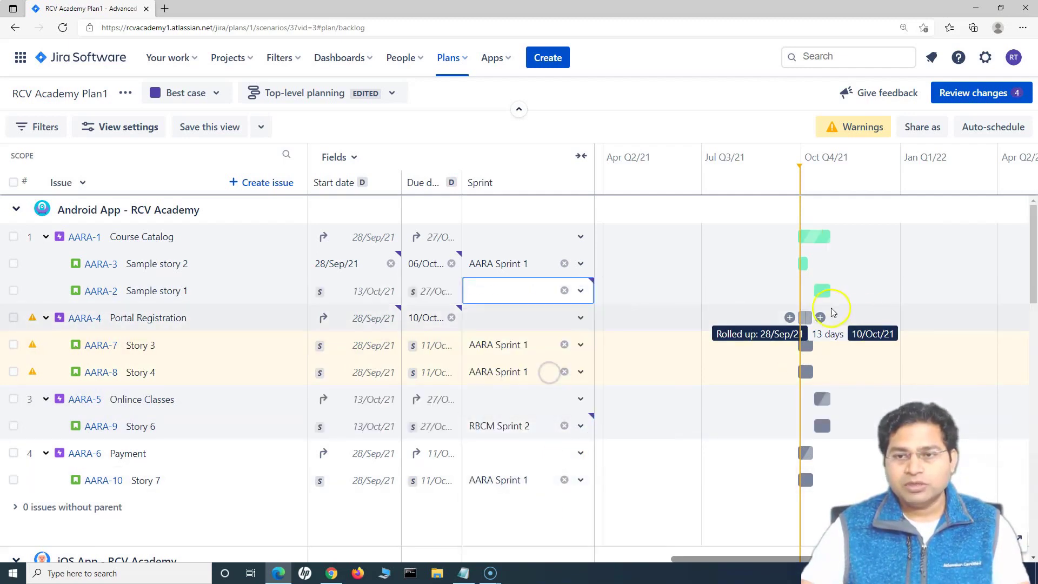
# - Assign Task 3 and Story 4 to RBCM Sprint 2, leaving the Payment epic unassigned
pyautogui.scroll(-3, 622, 389)
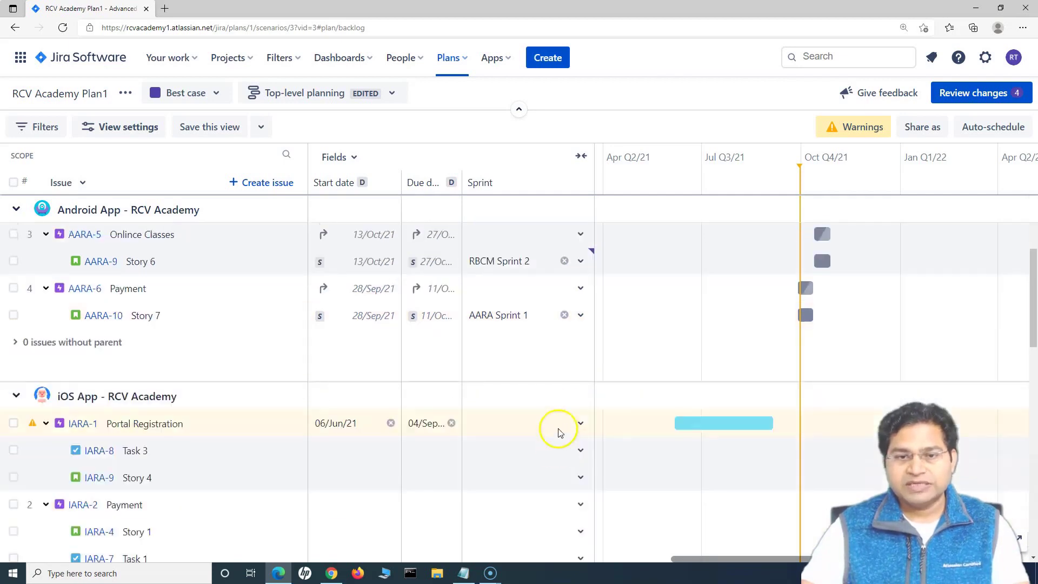
pyautogui.click(581, 288)
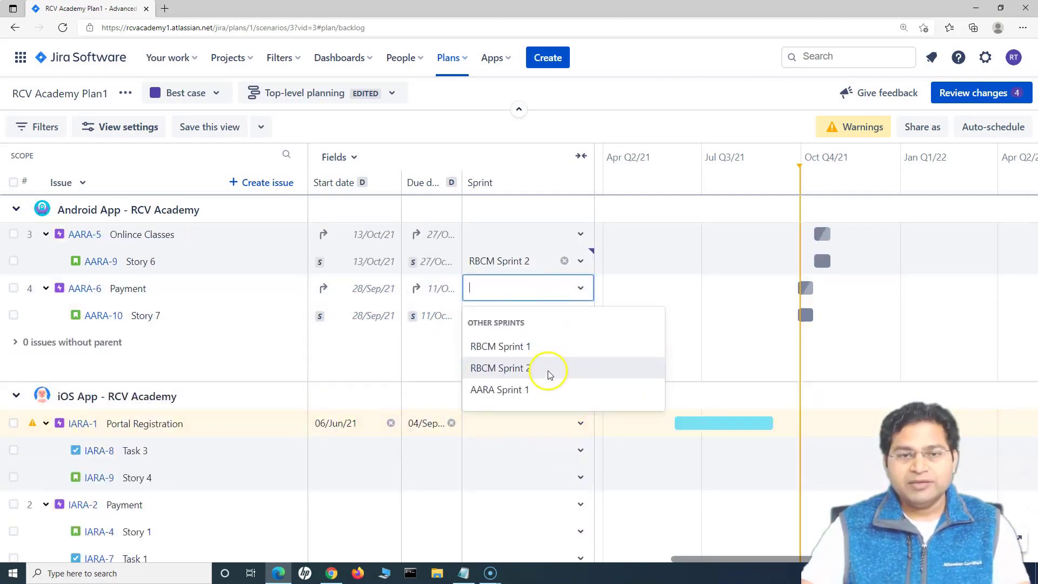
pyautogui.click(499, 389)
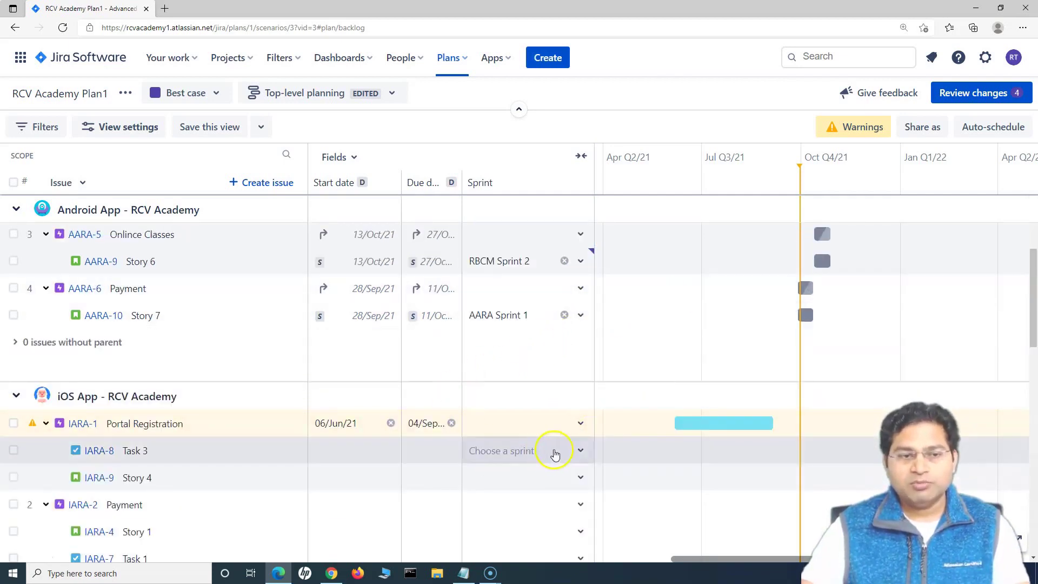
pyautogui.click(580, 450)
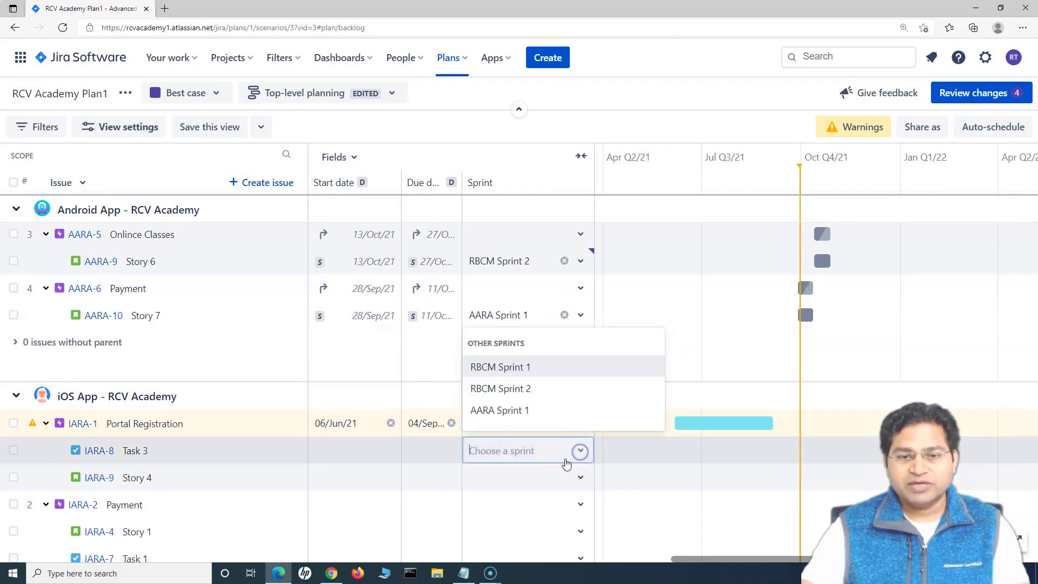
pyautogui.click(534, 388)
pyautogui.click(581, 478)
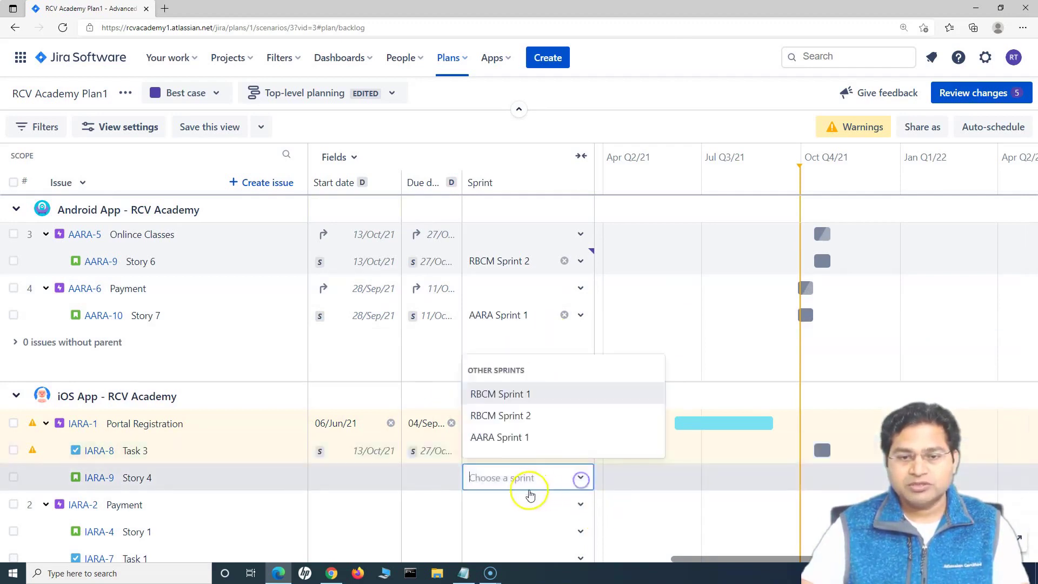
pyautogui.click(530, 417)
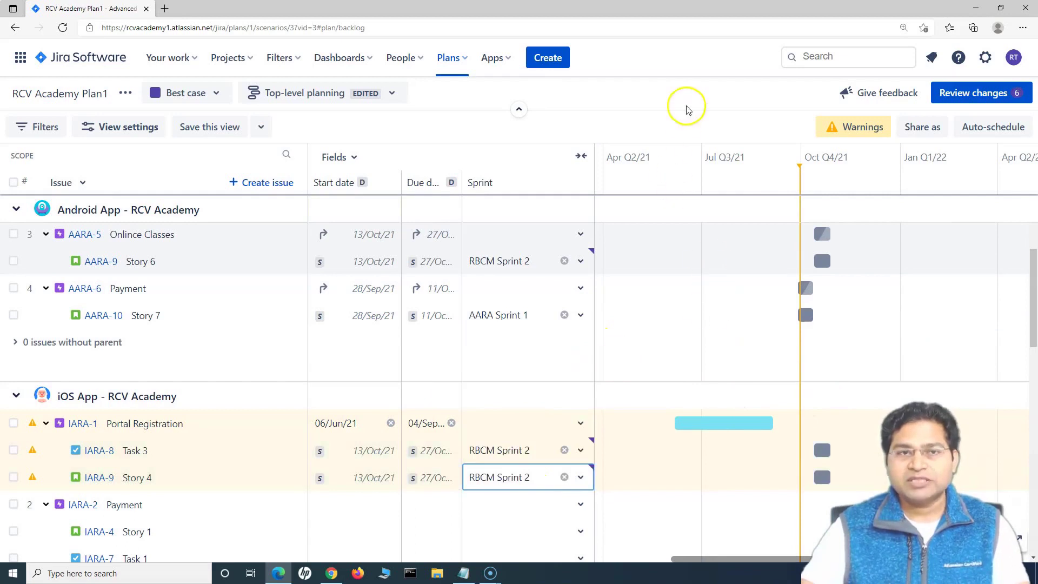
pyautogui.click(660, 93)
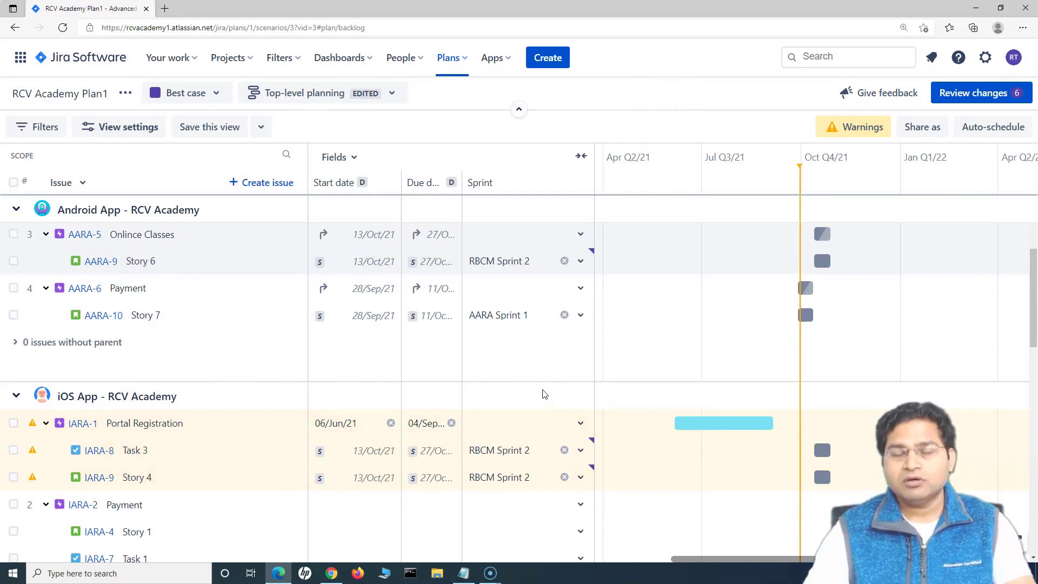
pyautogui.click(644, 86)
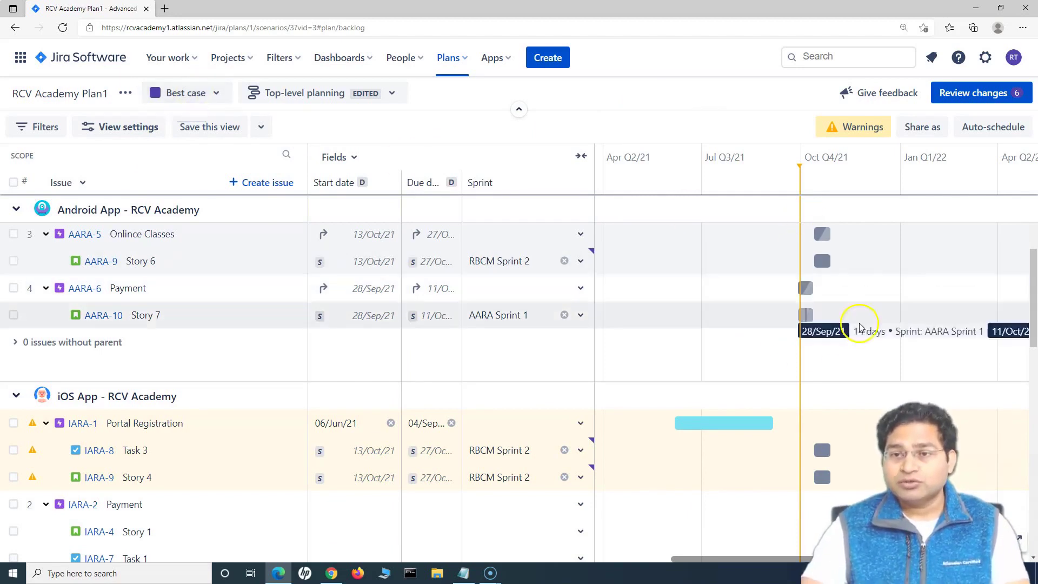
pyautogui.click(183, 93)
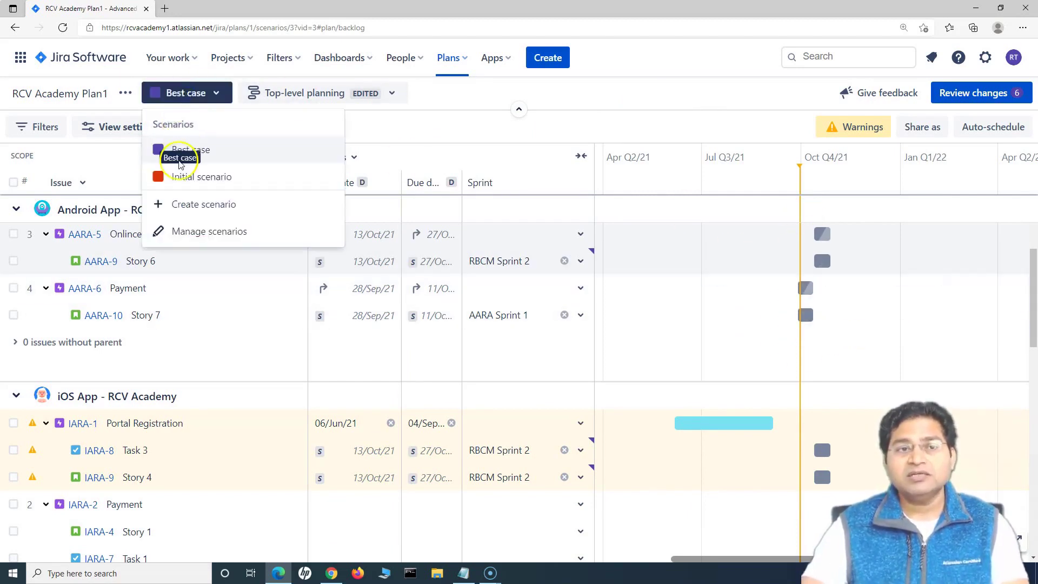
pyautogui.click(181, 177)
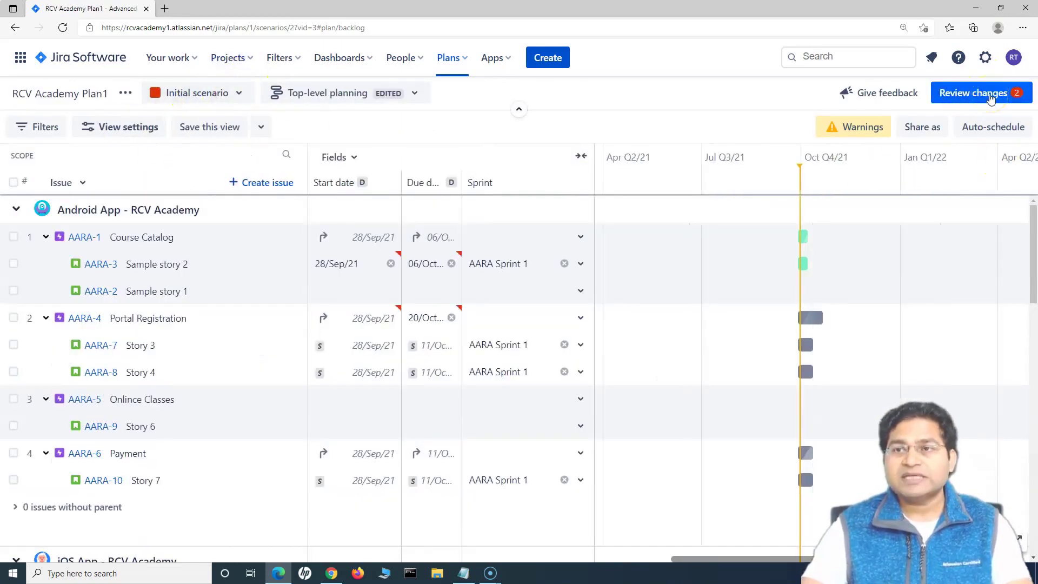
pyautogui.click(990, 95)
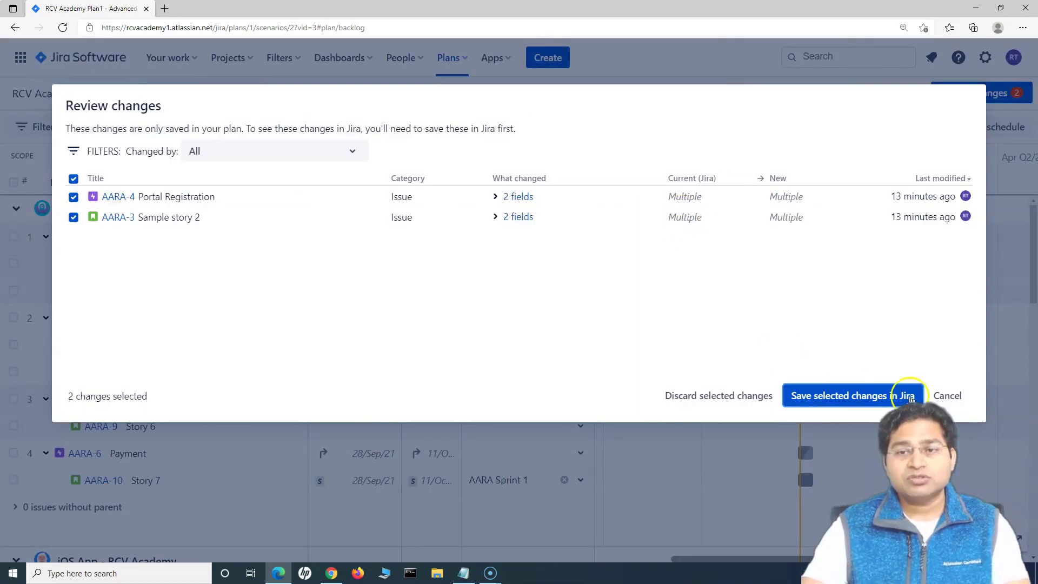
pyautogui.click(948, 395)
pyautogui.click(219, 93)
pyautogui.click(196, 172)
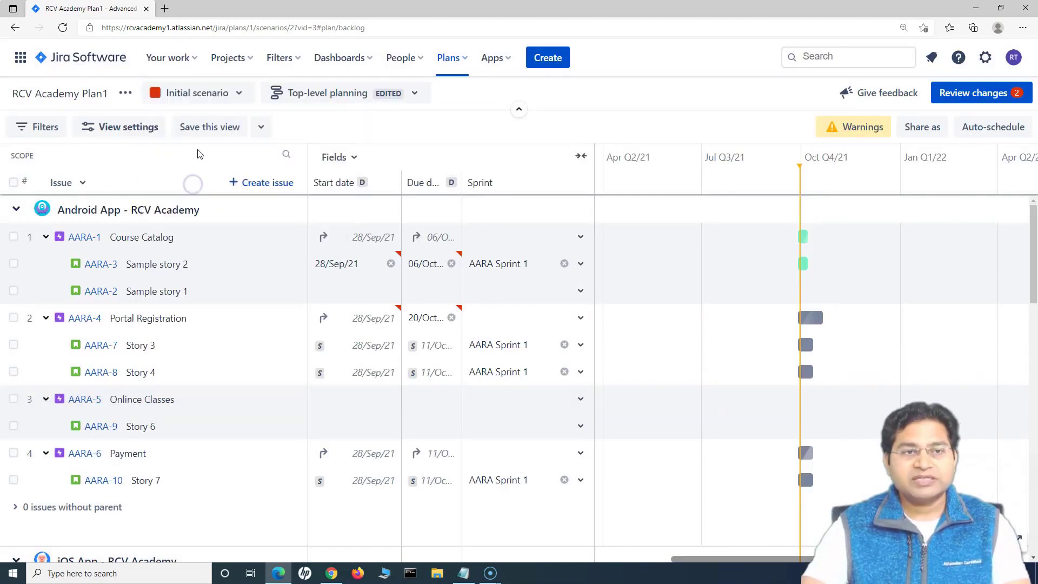
pyautogui.click(216, 94)
pyautogui.click(198, 179)
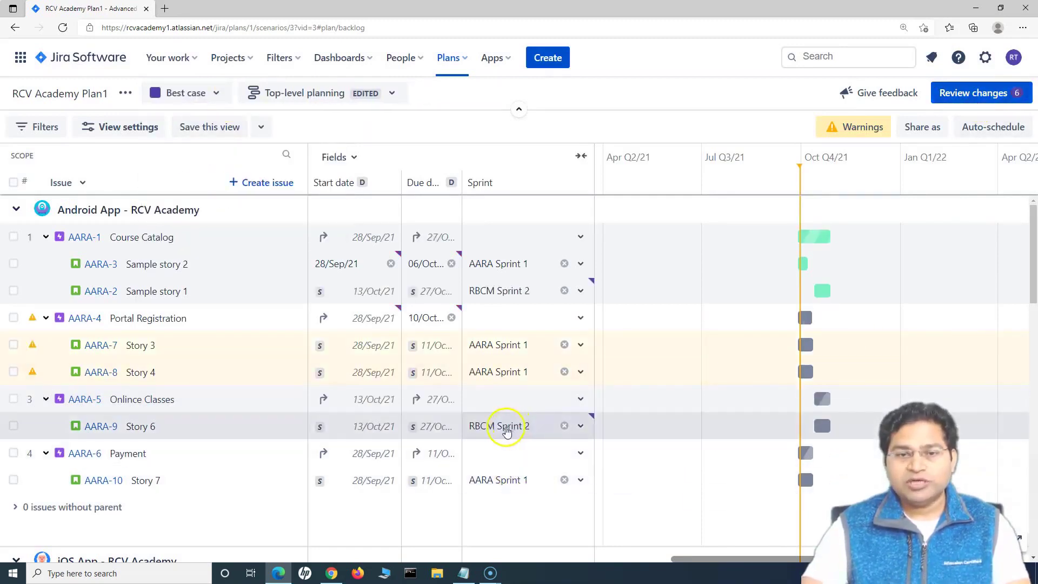
pyautogui.scroll(-1, 495, 491)
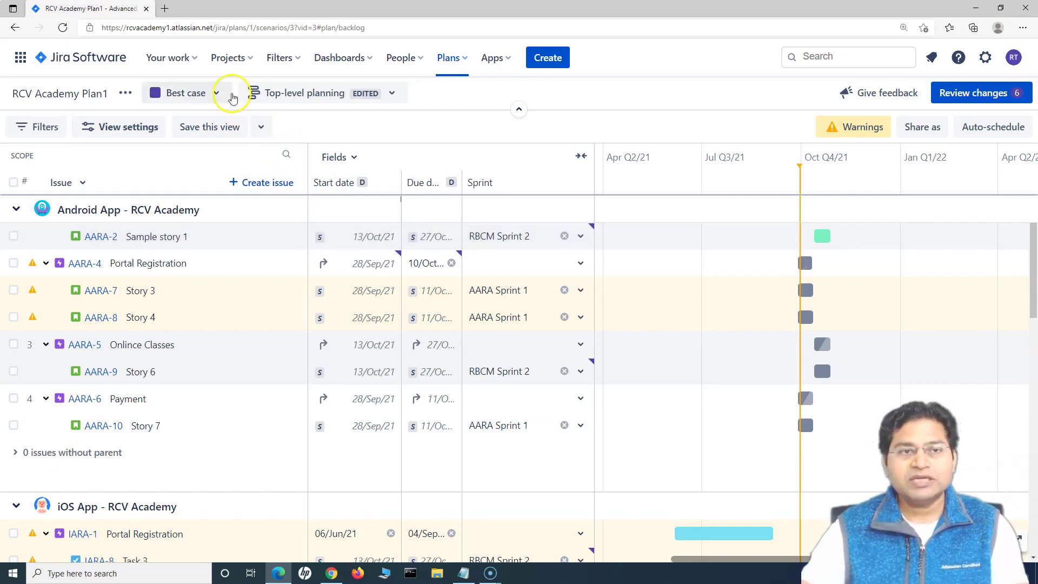
# - Choose Manage scenarios from the Best case scenario dropdown
pyautogui.click(217, 94)
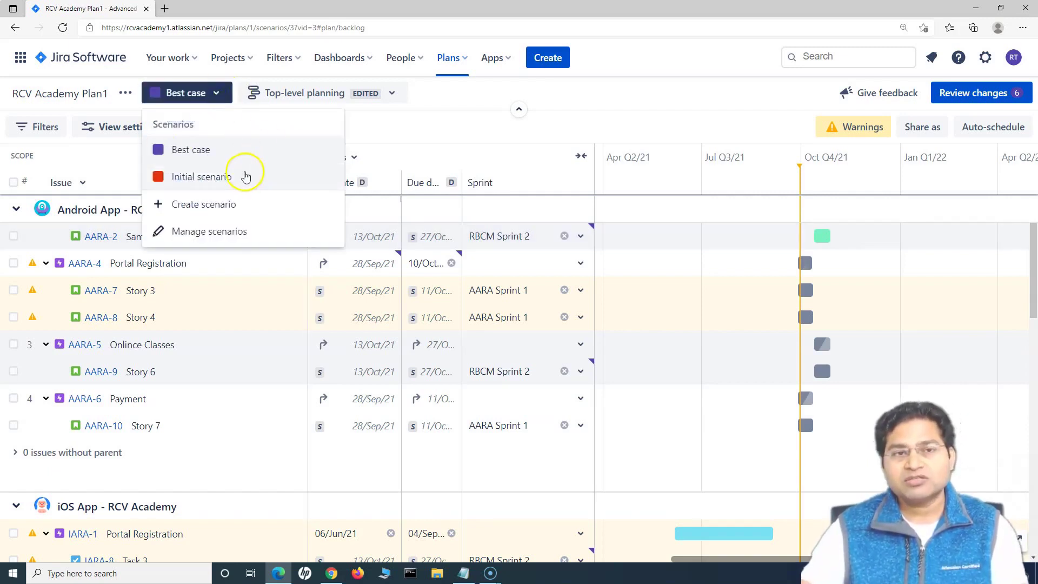
pyautogui.click(271, 206)
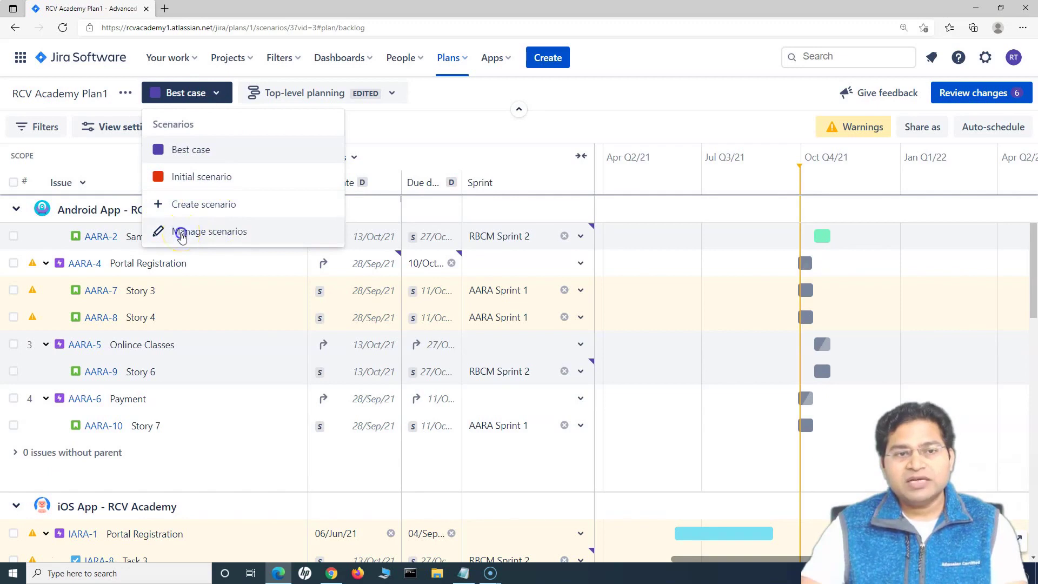
pyautogui.click(181, 234)
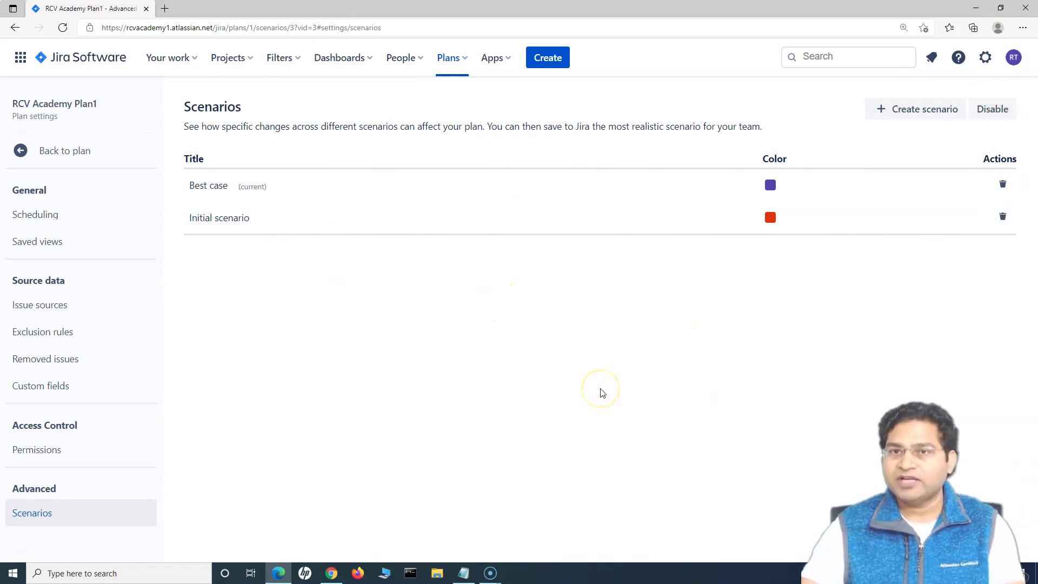
# - Cancel disabling scenarios and return to the Best case plan roadmap
pyautogui.click(987, 110)
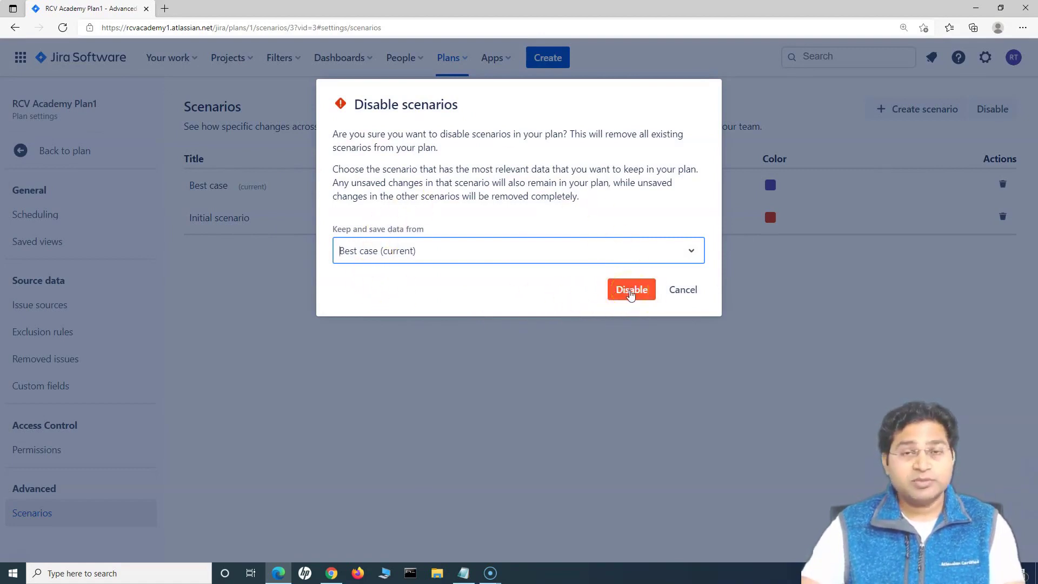
pyautogui.click(686, 296)
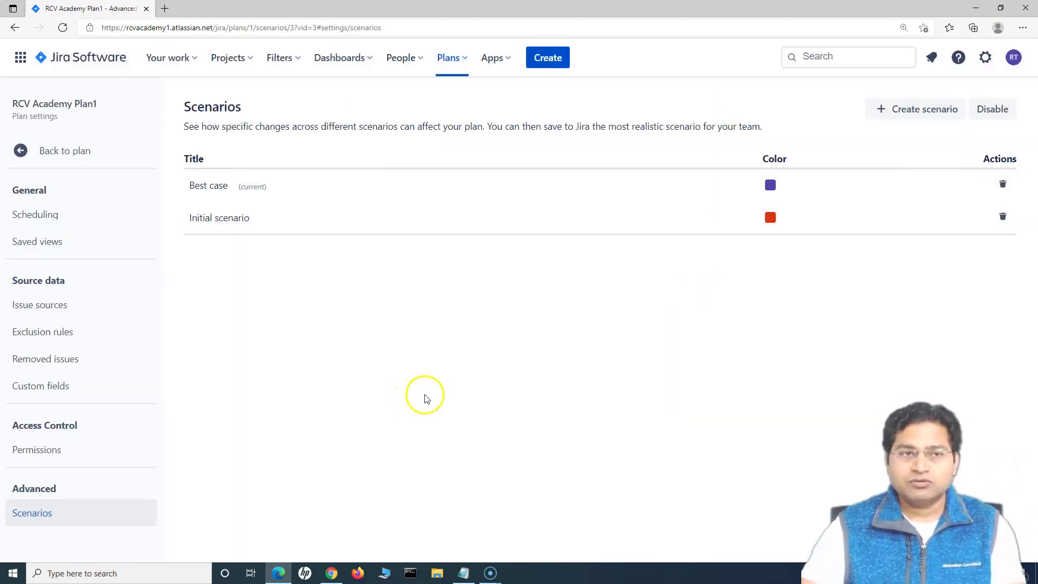
pyautogui.click(41, 150)
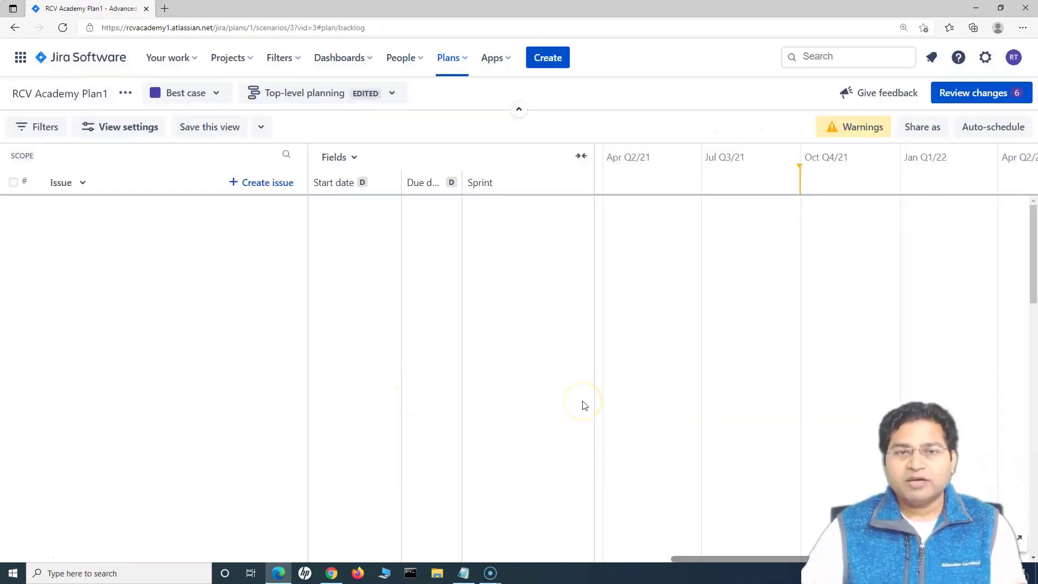